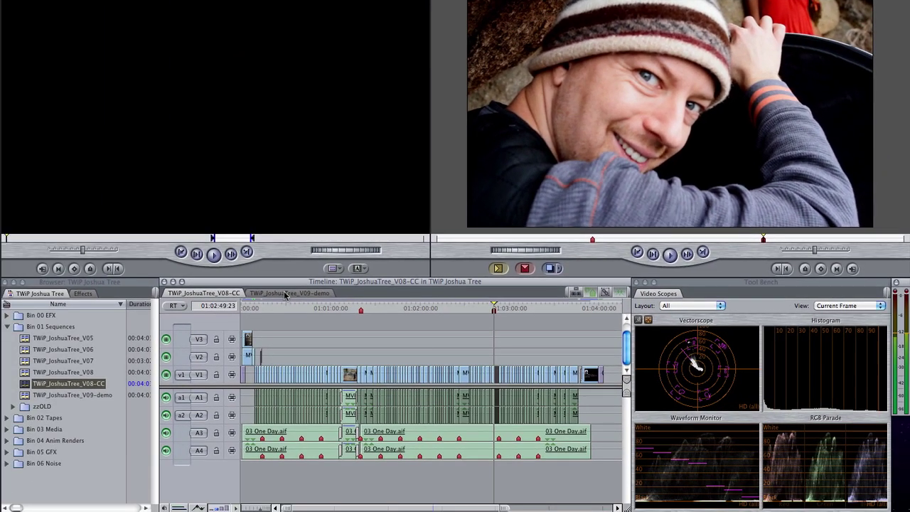
Step: Bring up the TWiP_JoshuaTree_V09-demo sequence holding clips MVI_2308 through MVI_2313
{"action": "left_click", "coordinate": [285, 294]}
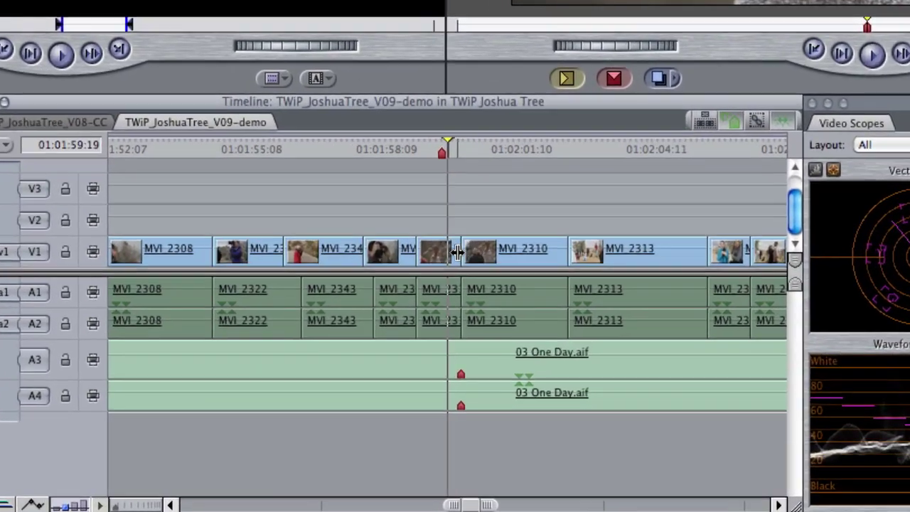
Step: Copy the short model clip onto V2, apply Color Corrector 3-way and show its wheels
{"action": "left_click", "coordinate": [422, 364]}
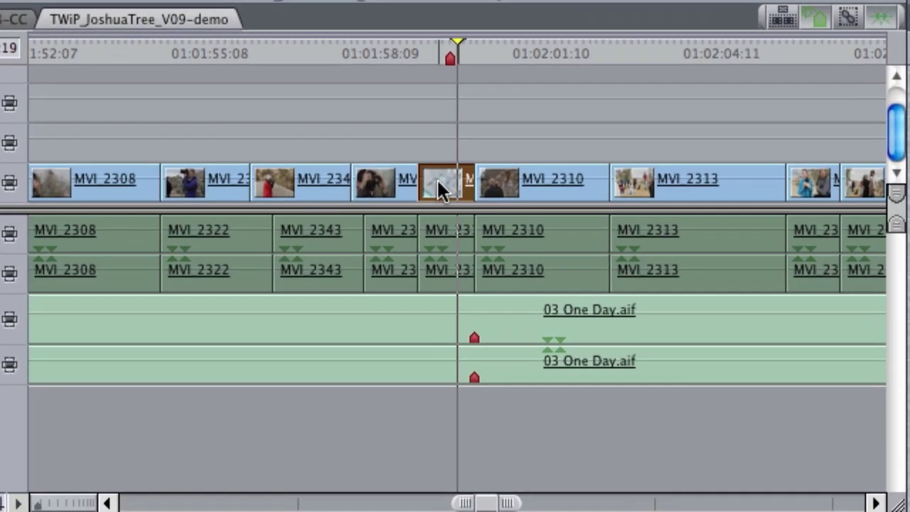
{"action": "left_click_drag", "start_coordinate": [437, 178], "coordinate": [457, 139]}
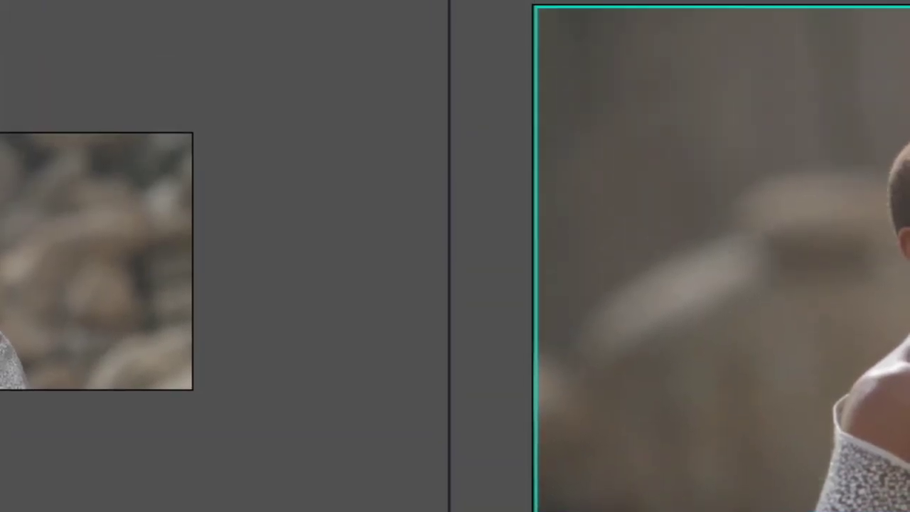
{"action": "left_click", "coordinate": [104, 24]}
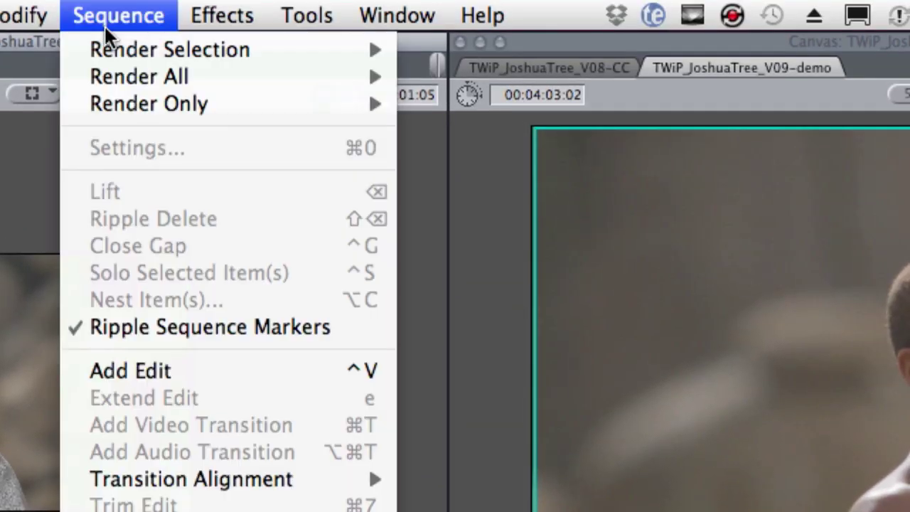
{"action": "mouse_move", "coordinate": [222, 15]}
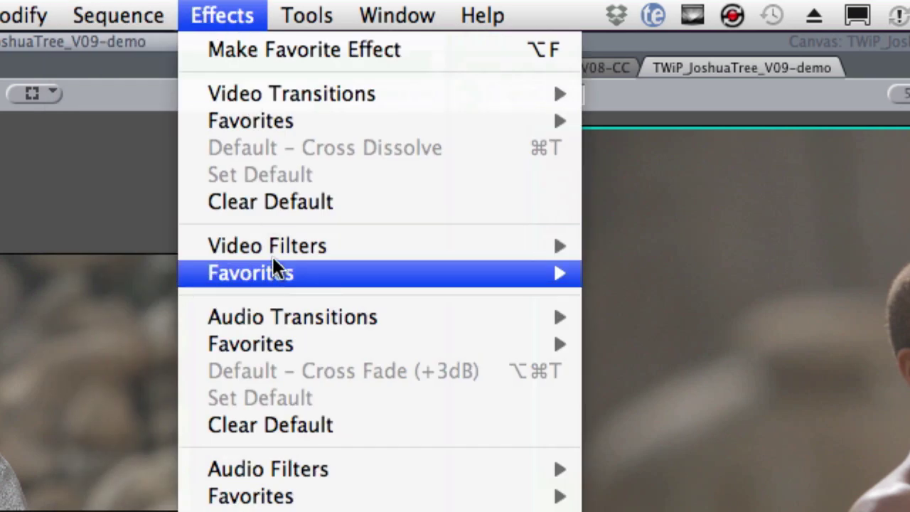
{"action": "mouse_move", "coordinate": [553, 248]}
{"action": "mouse_move", "coordinate": [403, 125]}
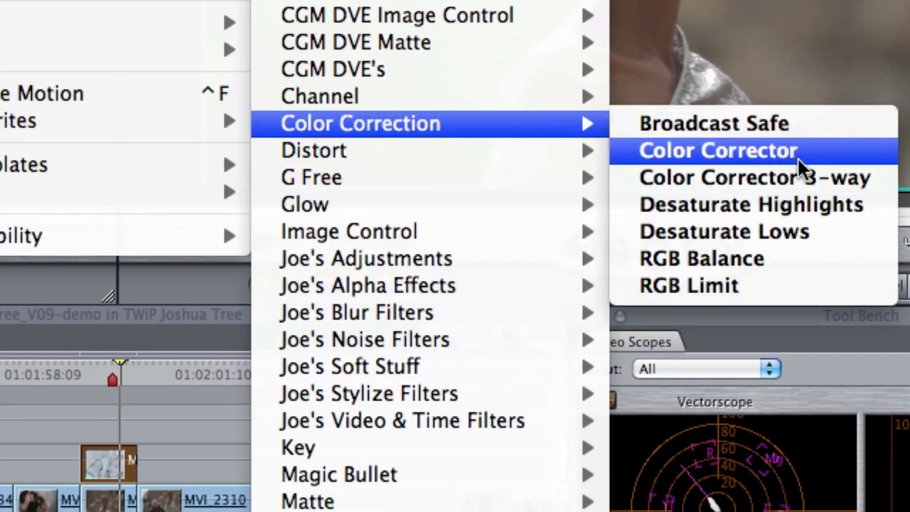
{"action": "left_click", "coordinate": [810, 175]}
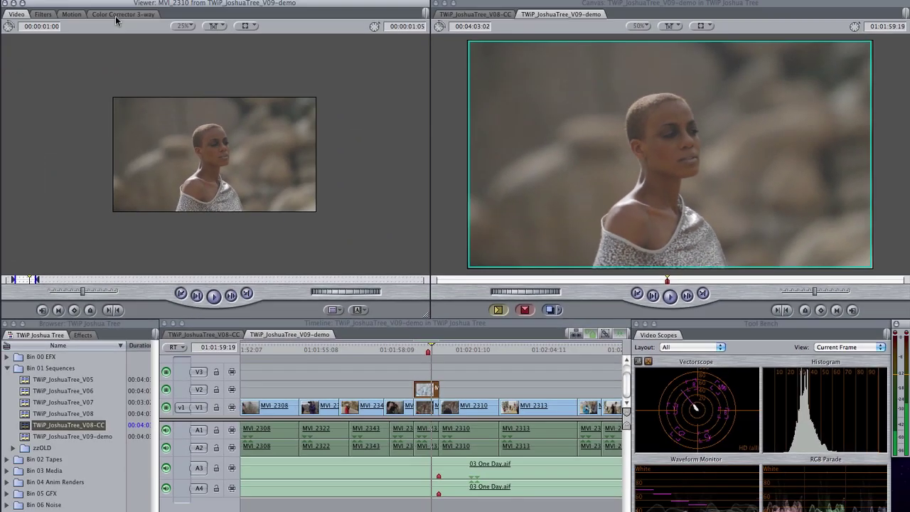
{"action": "left_click", "coordinate": [118, 15]}
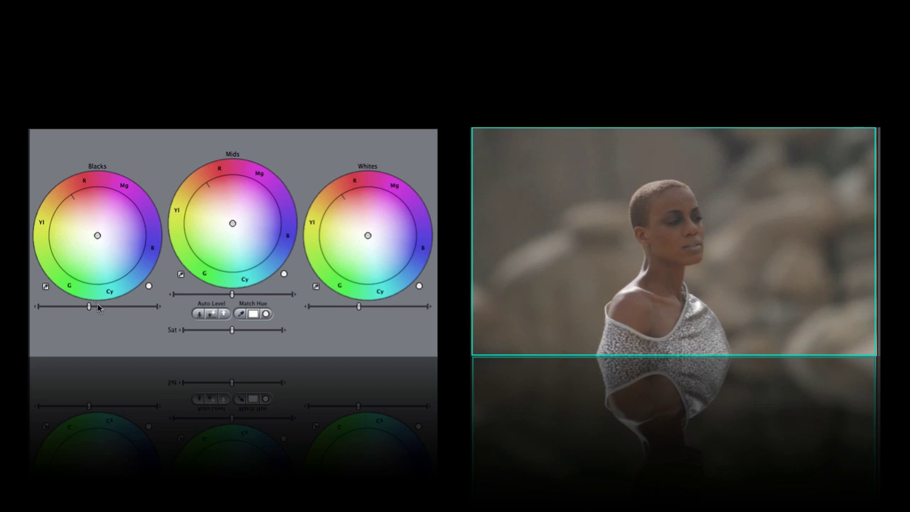
Step: Nudge the Blacks level slider slightly left in two small moves to deepen the shadows
{"action": "left_click_drag", "start_coordinate": [98, 303], "coordinate": [100, 308]}
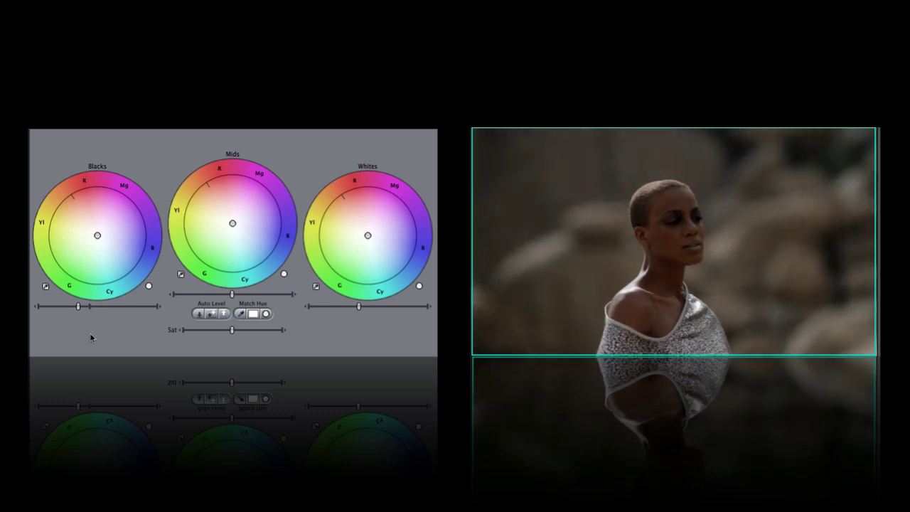
{"action": "left_click_drag", "start_coordinate": [93, 310], "coordinate": [91, 311]}
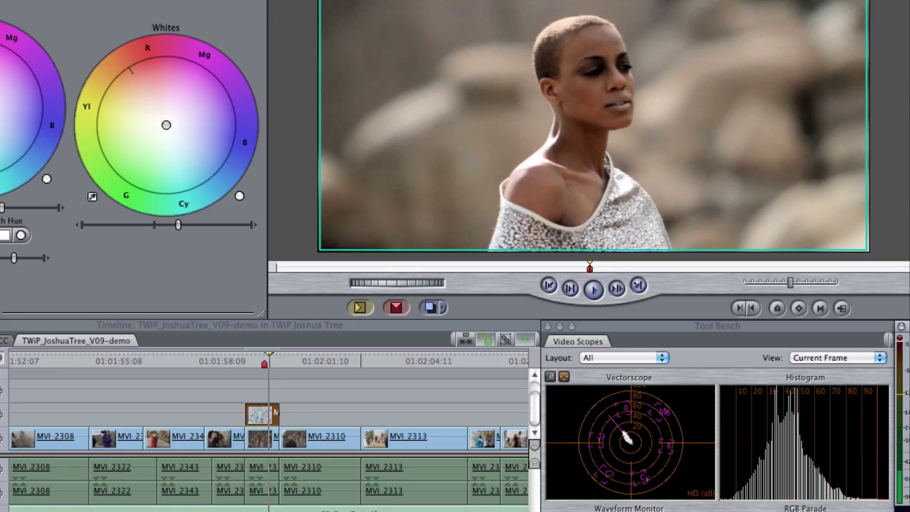
Step: Open the ungraded MVI_2310 clip from V1, beneath the V2 copy, in the Viewer
{"action": "left_click", "coordinate": [258, 419]}
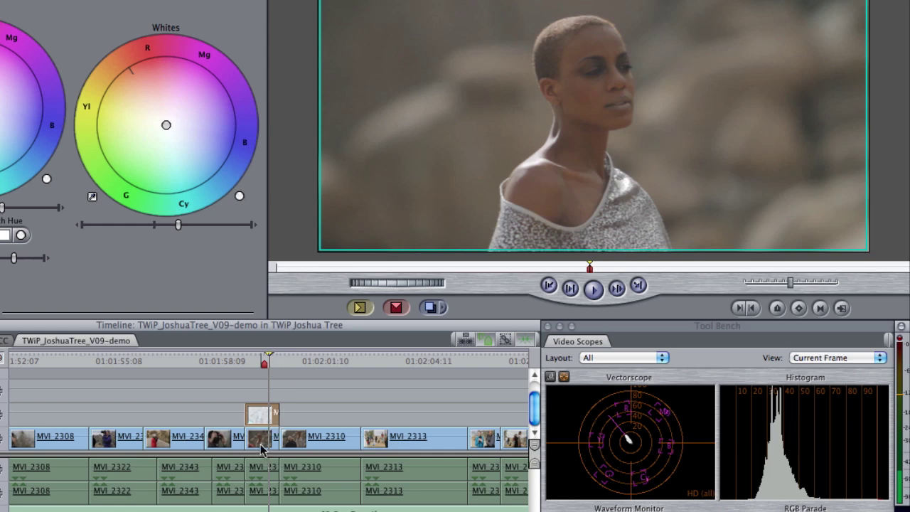
{"action": "double_click", "coordinate": [259, 448]}
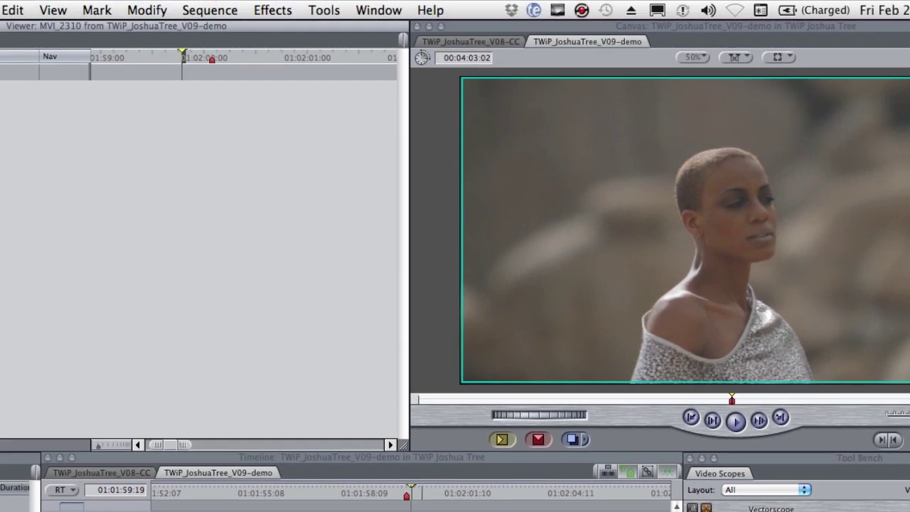
Step: Apply the Magic Bullet Looks video filter to MVI_2310
{"action": "left_click", "coordinate": [272, 10]}
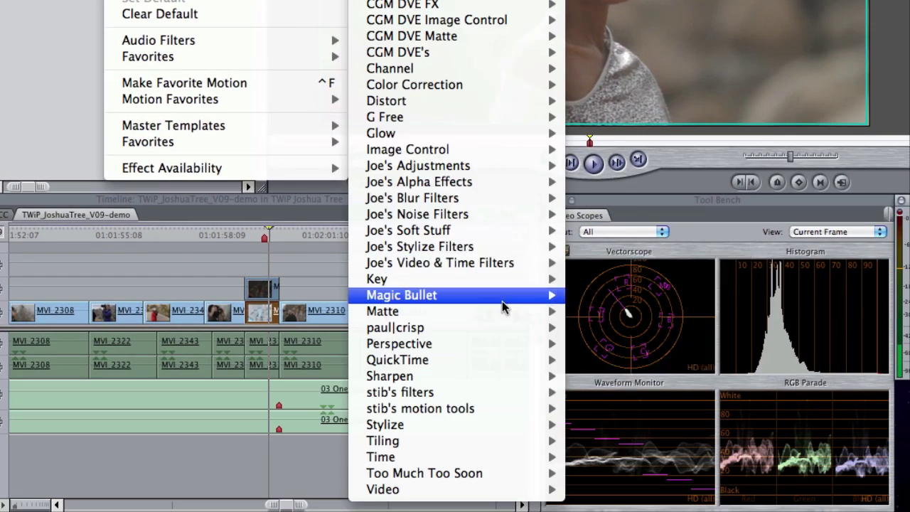
{"action": "mouse_move", "coordinate": [503, 298]}
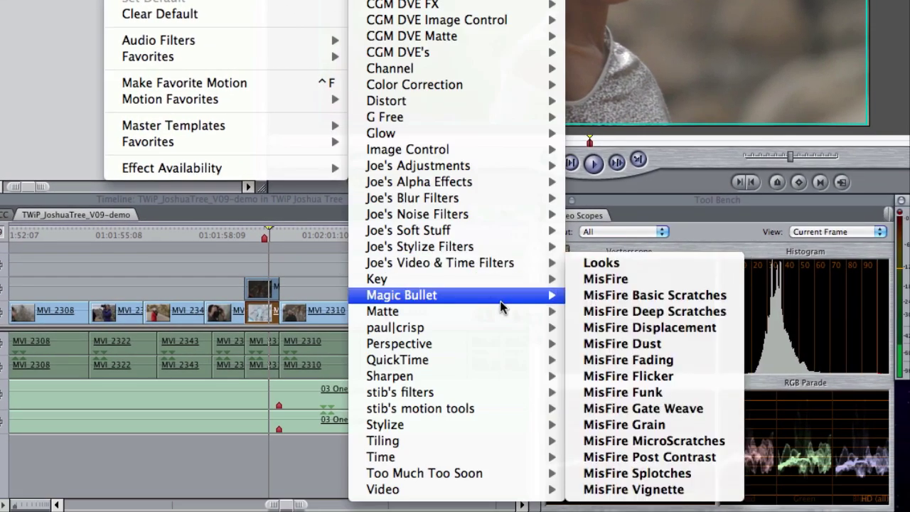
{"action": "left_click", "coordinate": [669, 260]}
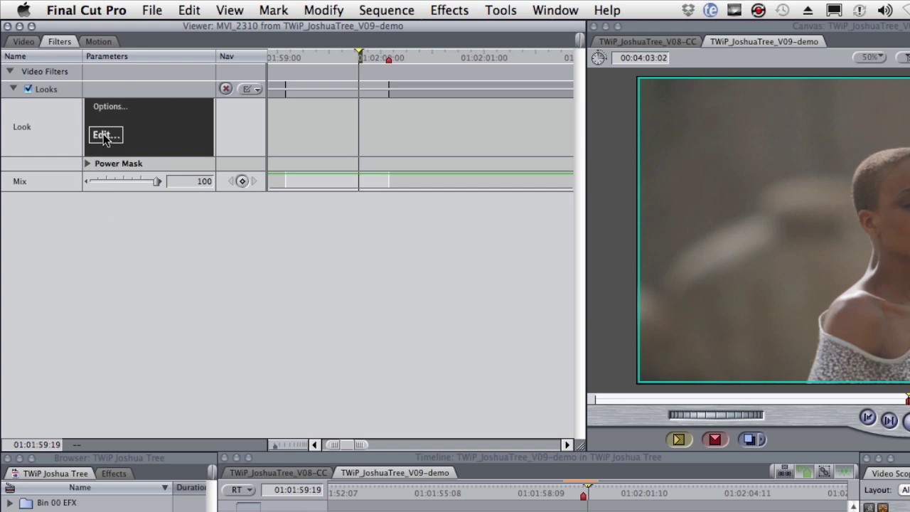
Step: Launch LooksBuilder from the Looks filter's Edit button and browse its tools
{"action": "left_click", "coordinate": [104, 136]}
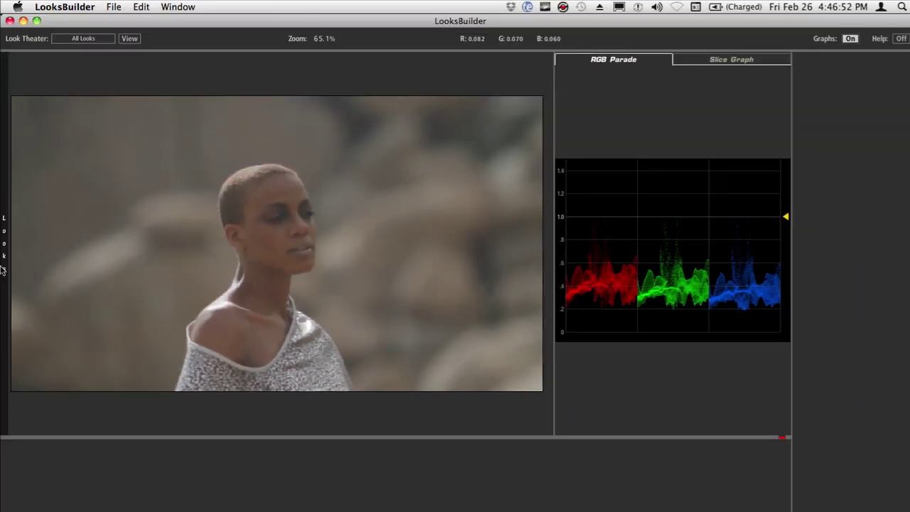
{"action": "mouse_move", "coordinate": [7, 277]}
{"action": "scroll", "coordinate": [188, 210], "scroll_direction": "down", "scroll_amount": 15}
{"action": "scroll", "coordinate": [197, 226], "scroll_direction": "down", "scroll_amount": 5}
{"action": "scroll", "coordinate": [197, 226], "scroll_direction": "down", "scroll_amount": 5}
{"action": "scroll", "coordinate": [197, 226], "scroll_direction": "up", "scroll_amount": 10}
{"action": "mouse_move", "coordinate": [905, 245]}
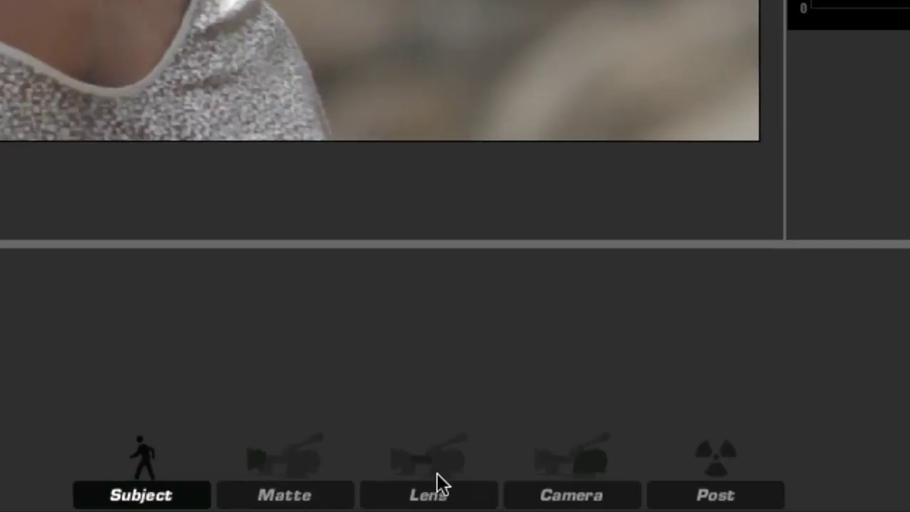
Step: Add Lift-Gamma-Gain from the Subject tools to the look's Subject stage
{"action": "mouse_move", "coordinate": [710, 413]}
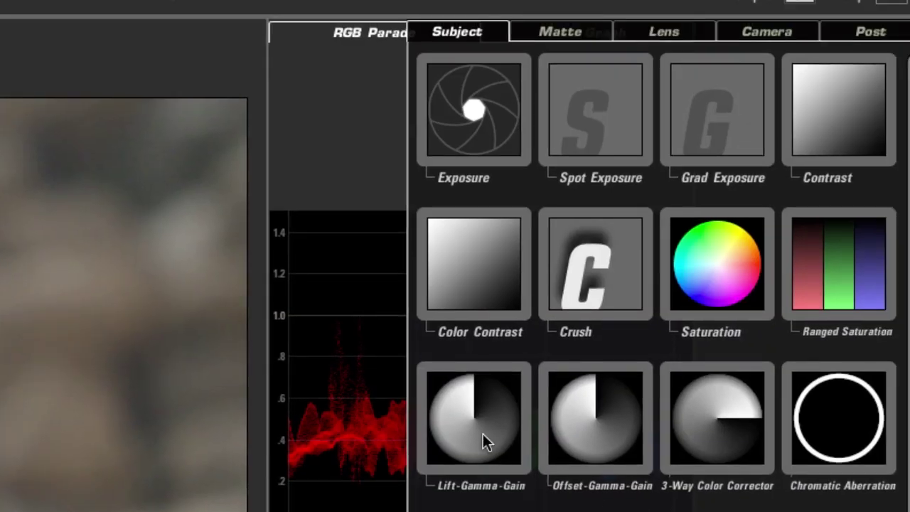
{"action": "double_click", "coordinate": [447, 440]}
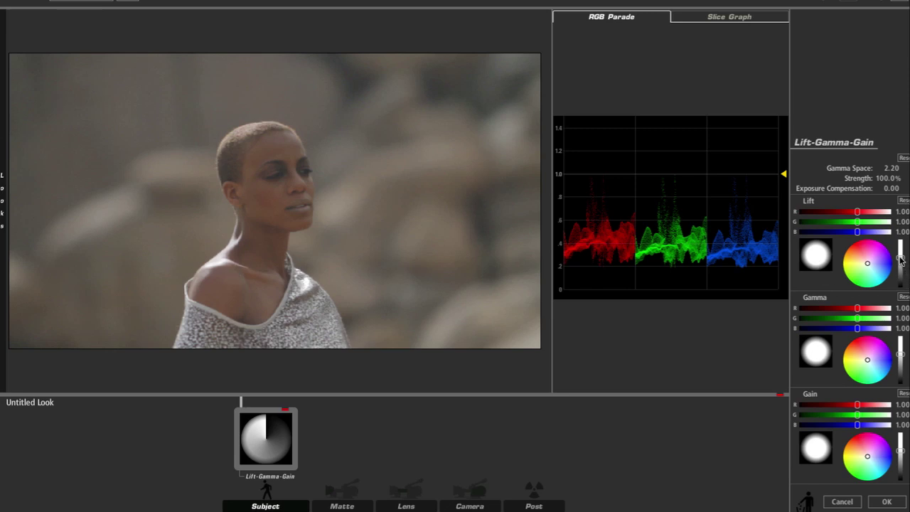
Step: Set Lift-Gamma-Gain to Lift 0.79, Gamma 1.26 and Gain 1.05
{"action": "left_click_drag", "start_coordinate": [901, 260], "coordinate": [901, 262]}
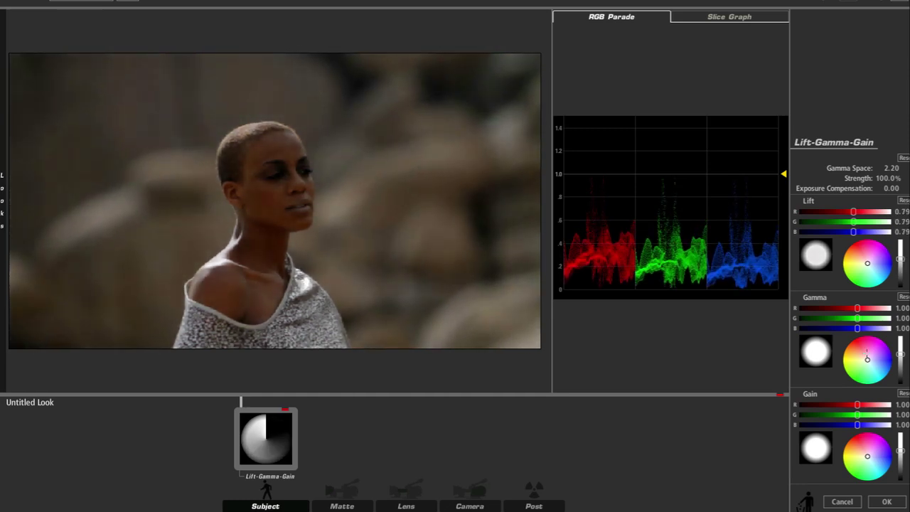
{"action": "left_click_drag", "start_coordinate": [900, 364], "coordinate": [902, 358]}
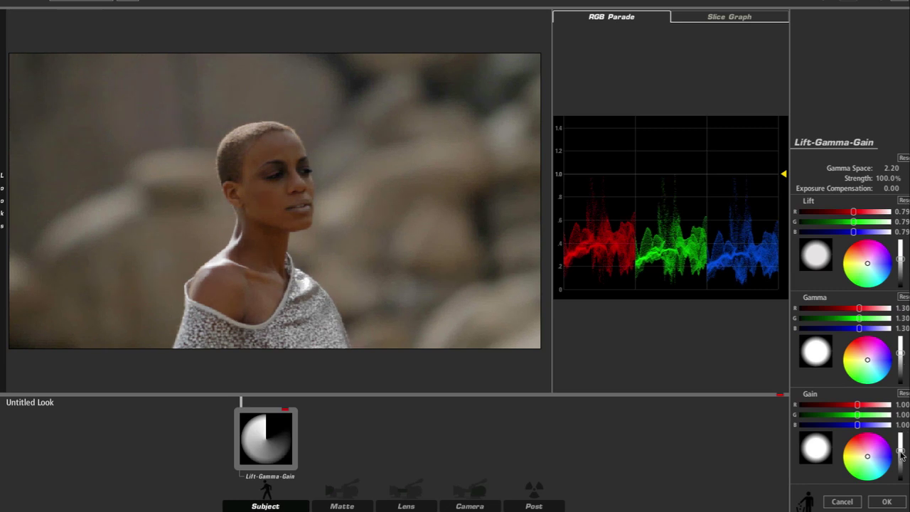
{"action": "left_click_drag", "start_coordinate": [902, 456], "coordinate": [902, 455]}
{"action": "left_click_drag", "start_coordinate": [902, 351], "coordinate": [902, 355]}
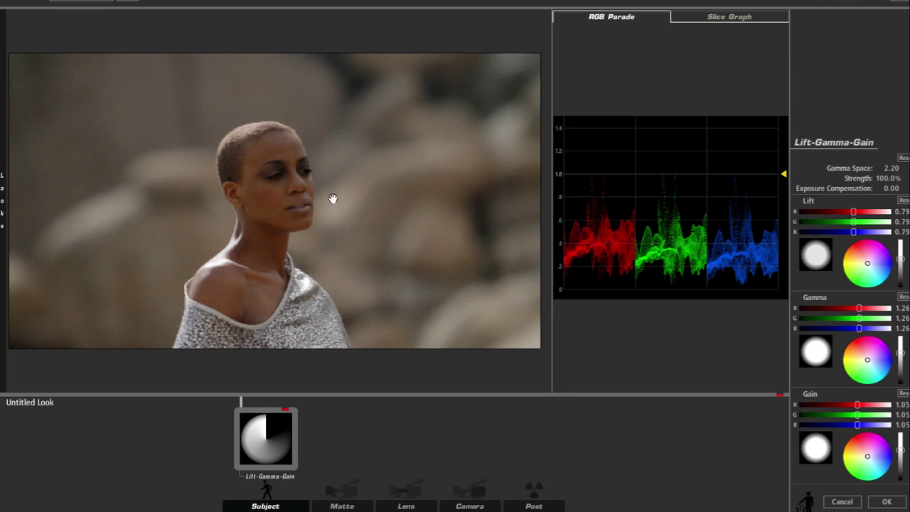
{"action": "mouse_move", "coordinate": [906, 12]}
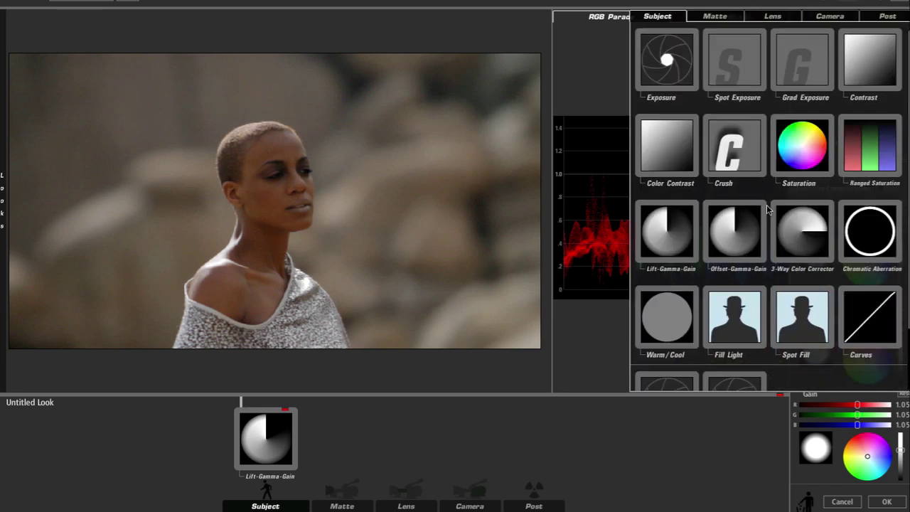
Step: Try a Saturation tool at 119%, then delete it from the Subject stage
{"action": "left_click", "coordinate": [805, 161]}
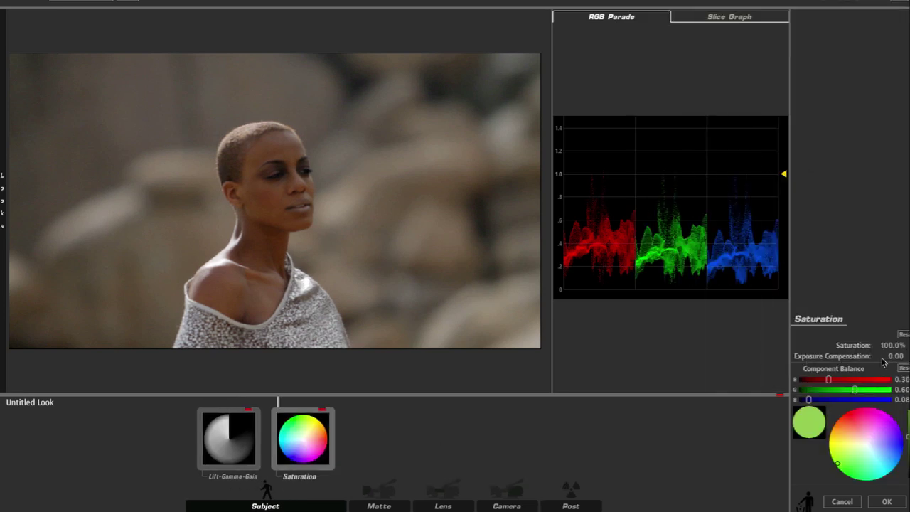
{"action": "left_click_drag", "start_coordinate": [886, 345], "coordinate": [903, 345]}
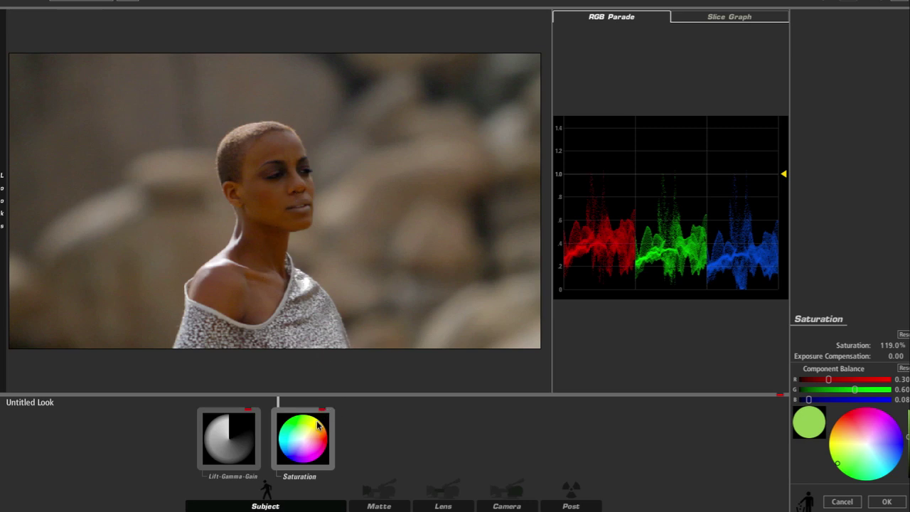
{"action": "key", "text": "Delete"}
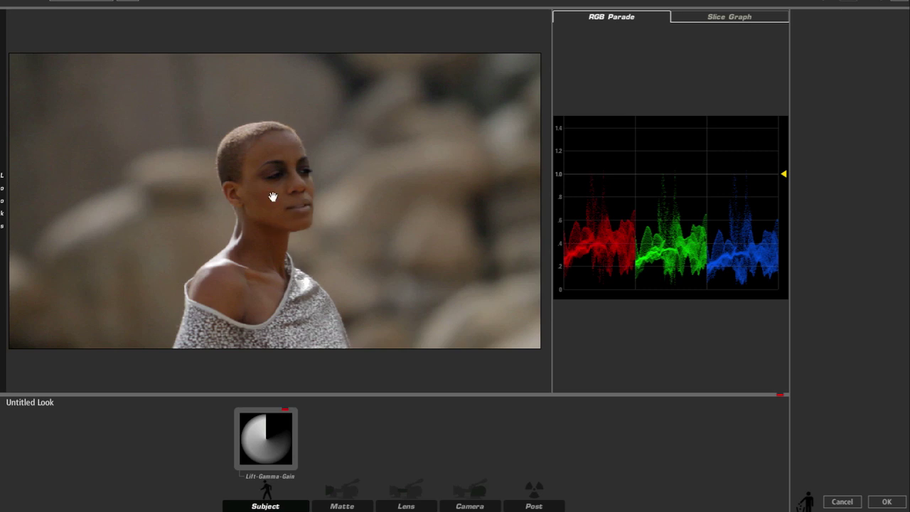
Step: Place a 3-Way Color Corrector in the Subject chain right after Lift-Gamma-Gain
{"action": "mouse_move", "coordinate": [907, 214]}
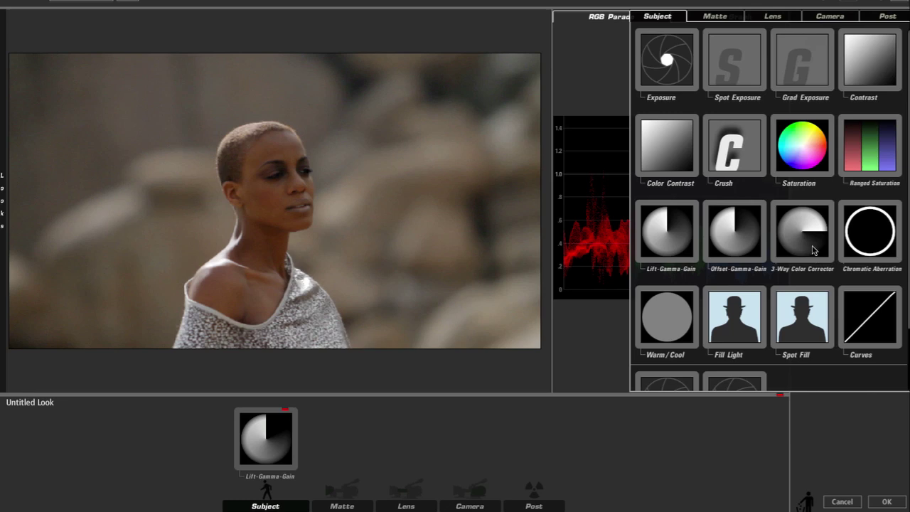
{"action": "left_click_drag", "start_coordinate": [814, 249], "coordinate": [308, 435]}
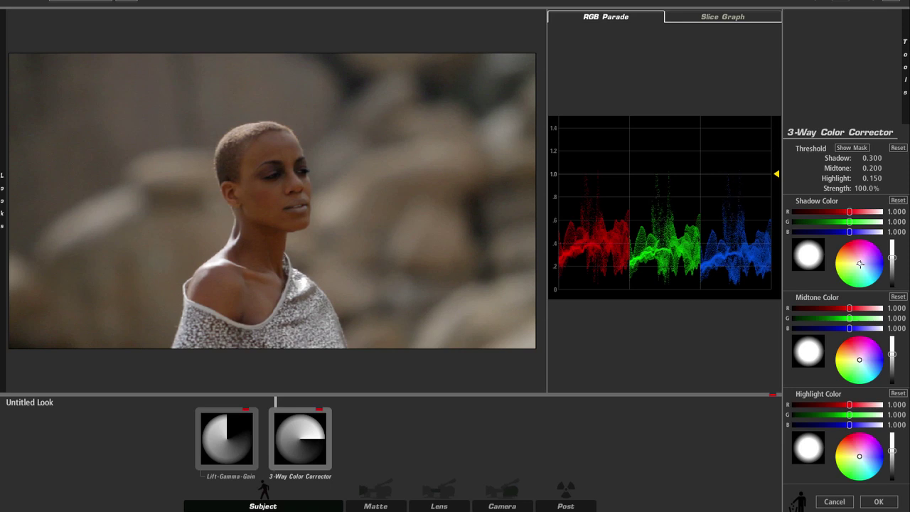
Step: Warm the Shadow wheel toward red (R 1.096) and cool the Midtone wheel toward blue (B 1.039)
{"action": "left_click_drag", "start_coordinate": [859, 263], "coordinate": [859, 263]}
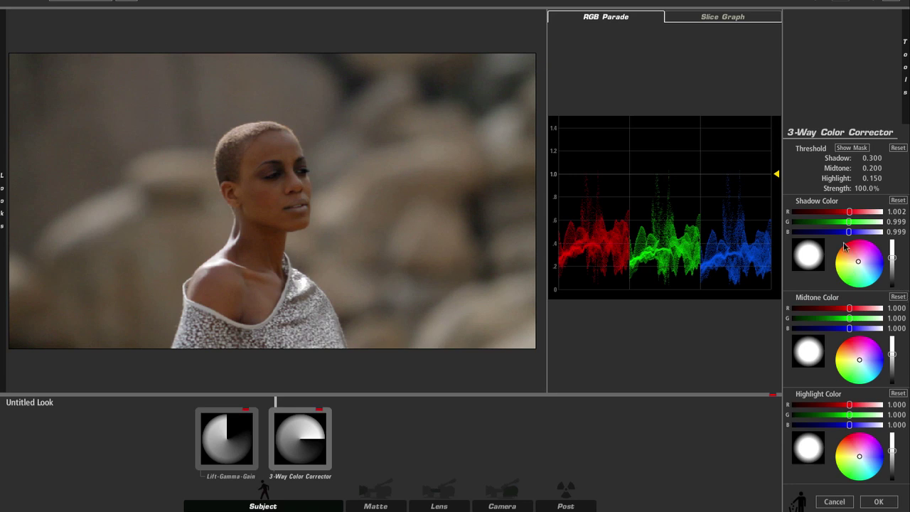
{"action": "mouse_move", "coordinate": [857, 261]}
{"action": "left_mouse_down"}
{"action": "mouse_move", "coordinate": [853, 246]}
{"action": "mouse_move", "coordinate": [855, 256]}
{"action": "left_mouse_up"}
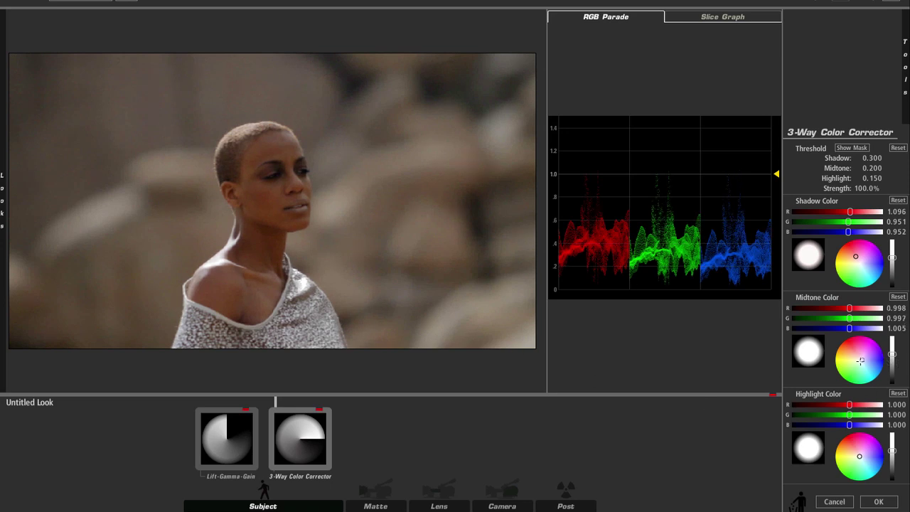
{"action": "left_click_drag", "start_coordinate": [860, 360], "coordinate": [866, 360]}
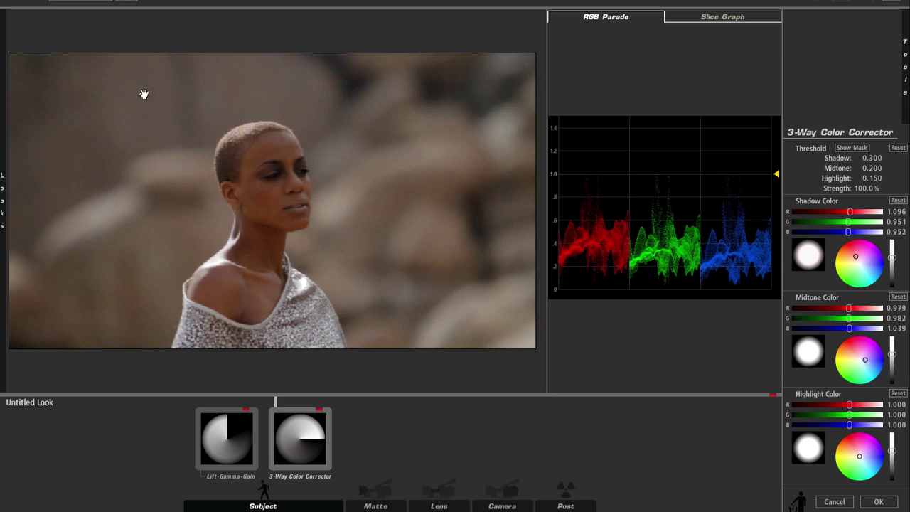
Step: Toggle the whole look and the 3-Way Color Corrector off and on to compare the grade
{"action": "left_click", "coordinate": [774, 397]}
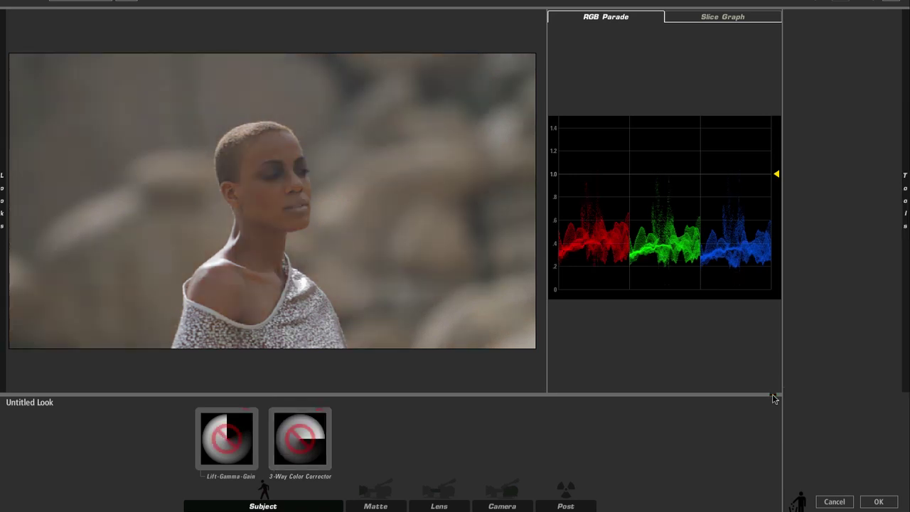
{"action": "left_click", "coordinate": [774, 397]}
{"action": "left_click", "coordinate": [774, 397]}
{"action": "left_click", "coordinate": [774, 397]}
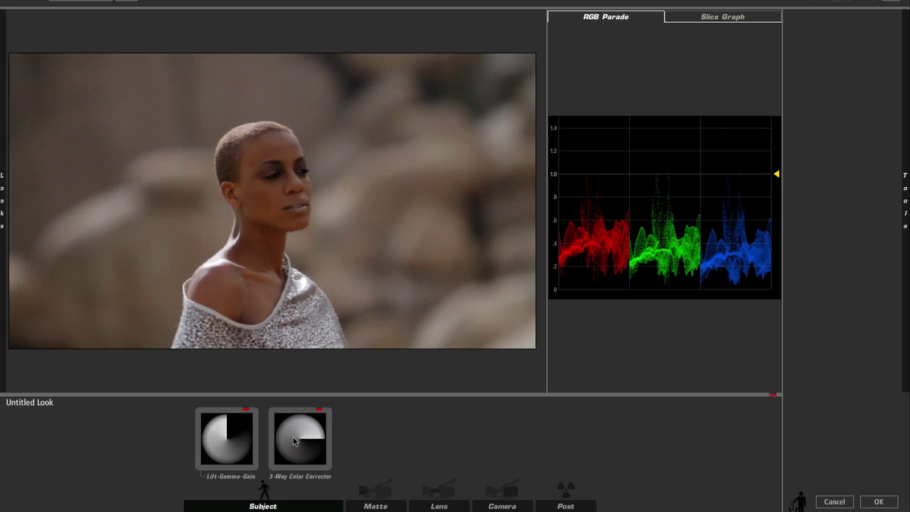
{"action": "left_click", "coordinate": [320, 411]}
{"action": "left_click", "coordinate": [320, 411]}
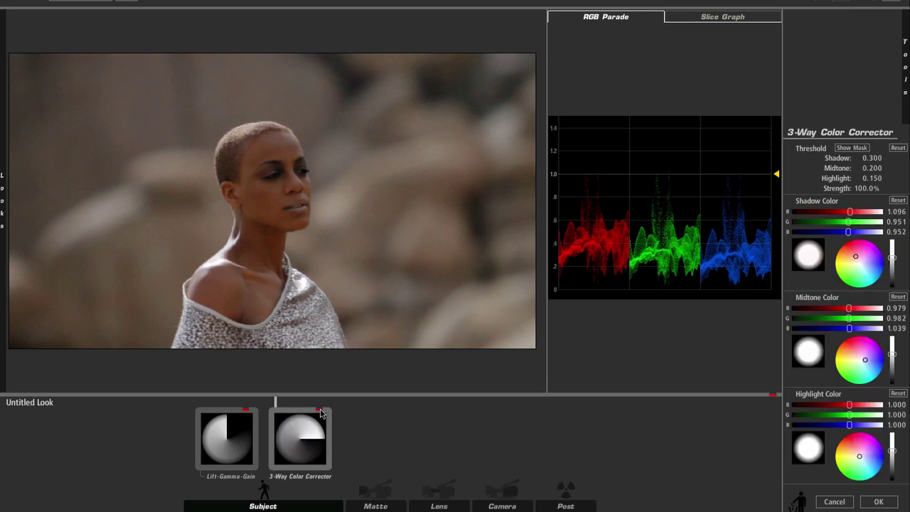
{"action": "left_click", "coordinate": [320, 411]}
{"action": "left_click", "coordinate": [320, 411]}
Step: Push the shadows warmer to R 1.140 and the midtones bluer to B 1.043
{"action": "left_click_drag", "start_coordinate": [856, 258], "coordinate": [856, 255]}
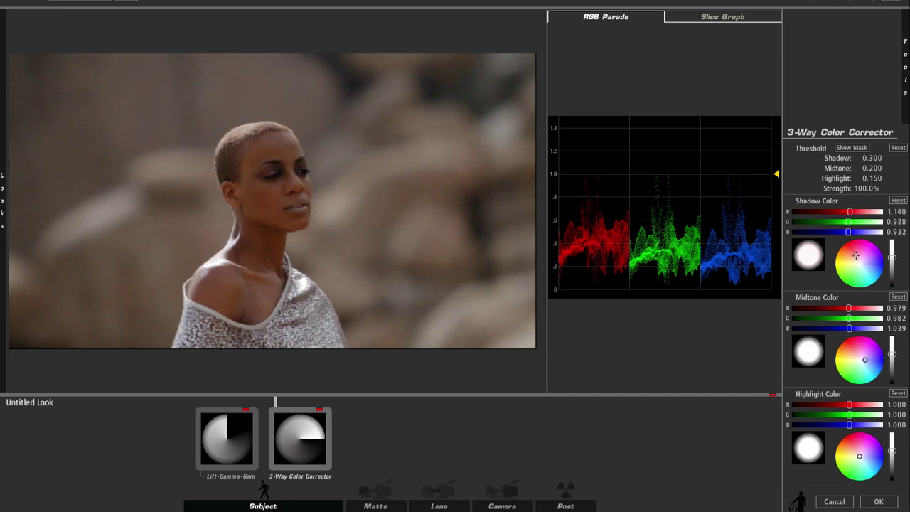
{"action": "left_click", "coordinate": [319, 411]}
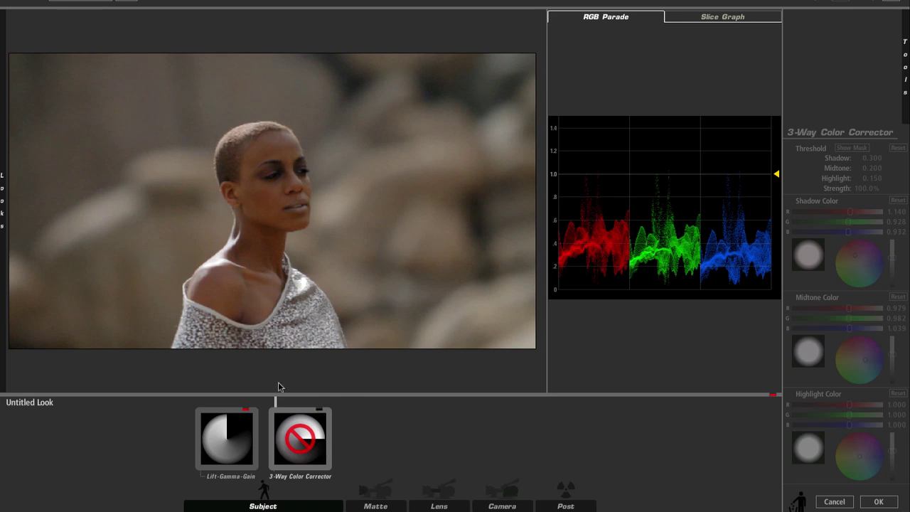
{"action": "left_click", "coordinate": [319, 412]}
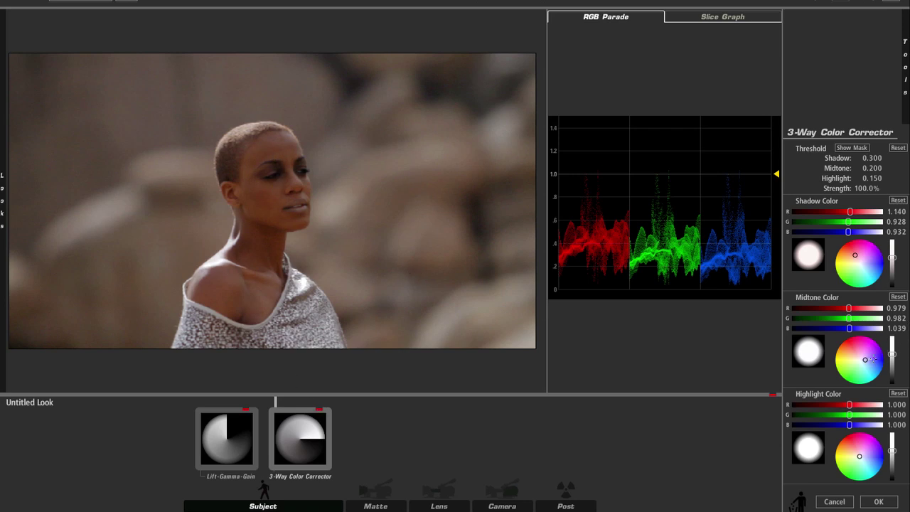
{"action": "left_click_drag", "start_coordinate": [866, 361], "coordinate": [868, 361]}
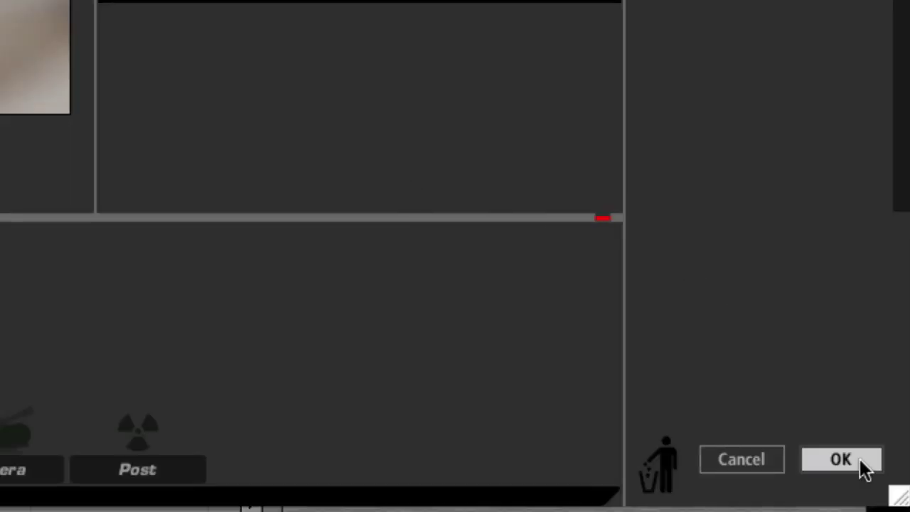
Step: Accept the look with OK to return to the Final Cut Pro timeline and canvas
{"action": "left_click", "coordinate": [842, 460]}
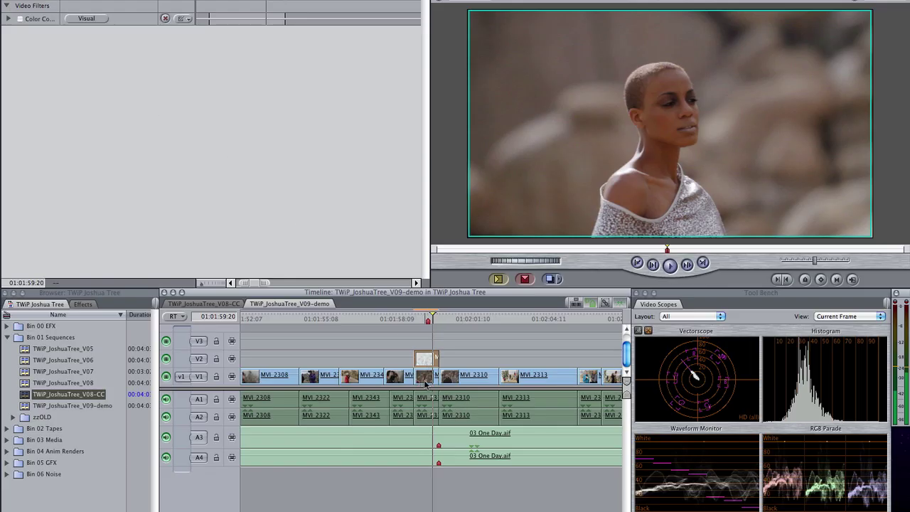
Step: Reopen the look on the V1 graded clip and add a Vignette from the Lens tools
{"action": "left_click", "coordinate": [426, 383]}
{"action": "left_click", "coordinate": [75, 57]}
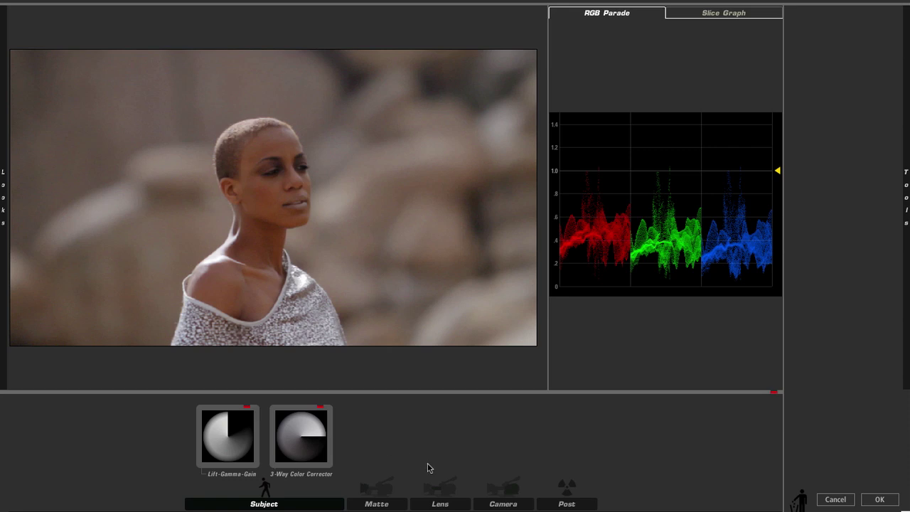
{"action": "left_click", "coordinate": [437, 494]}
{"action": "mouse_move", "coordinate": [874, 183]}
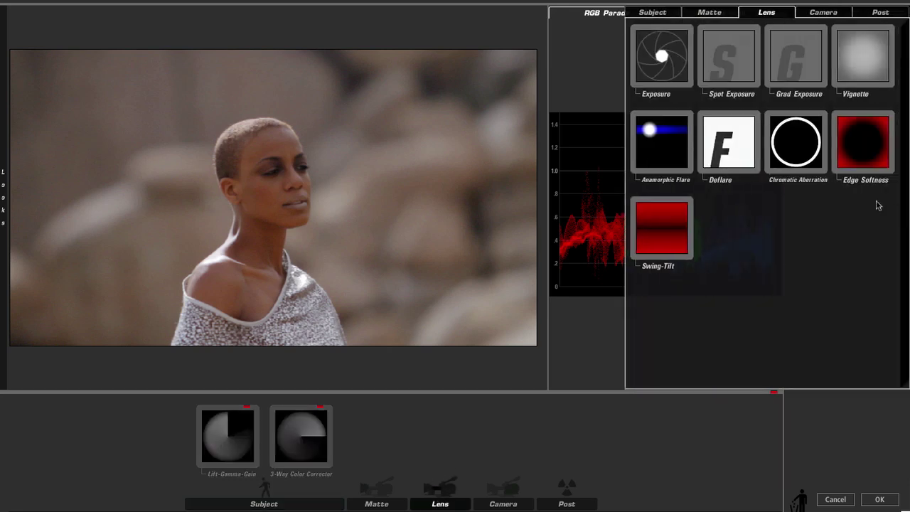
{"action": "double_click", "coordinate": [873, 71]}
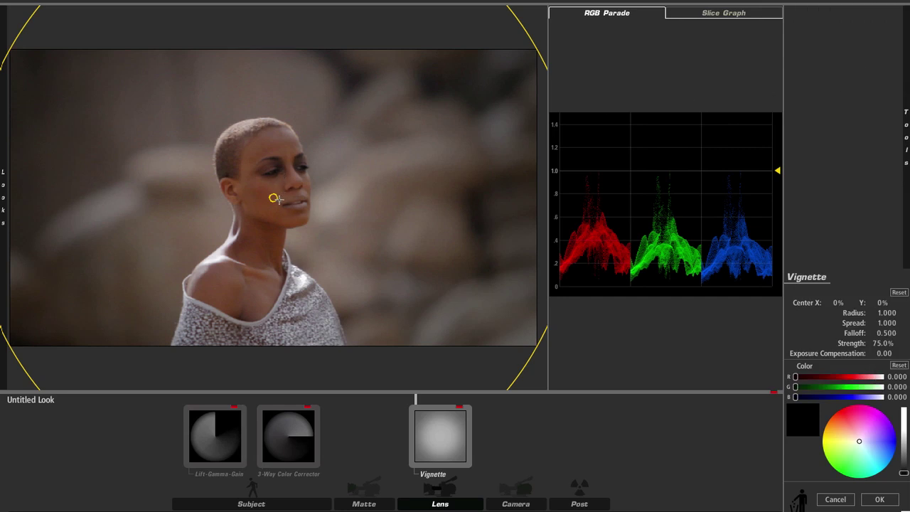
Step: Widen the 75% vignette's spread, centre it on the model's face, compare, and apply the look
{"action": "left_click_drag", "start_coordinate": [276, 199], "coordinate": [356, 235]}
{"action": "mouse_move", "coordinate": [417, 240]}
{"action": "left_mouse_down"}
{"action": "mouse_move", "coordinate": [335, 173]}
{"action": "mouse_move", "coordinate": [320, 209]}
{"action": "mouse_move", "coordinate": [431, 270]}
{"action": "mouse_move", "coordinate": [454, 211]}
{"action": "mouse_move", "coordinate": [380, 219]}
{"action": "mouse_move", "coordinate": [413, 226]}
{"action": "mouse_move", "coordinate": [410, 239]}
{"action": "left_mouse_up"}
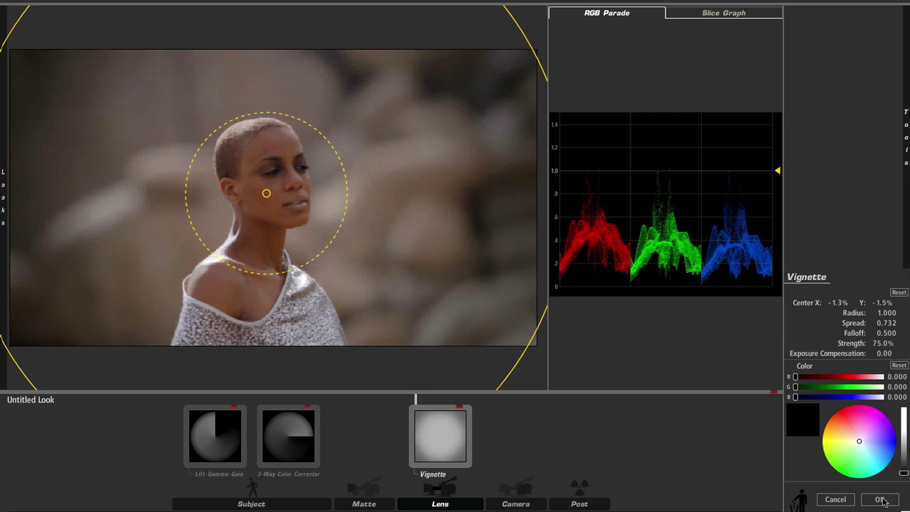
{"action": "left_click", "coordinate": [512, 414]}
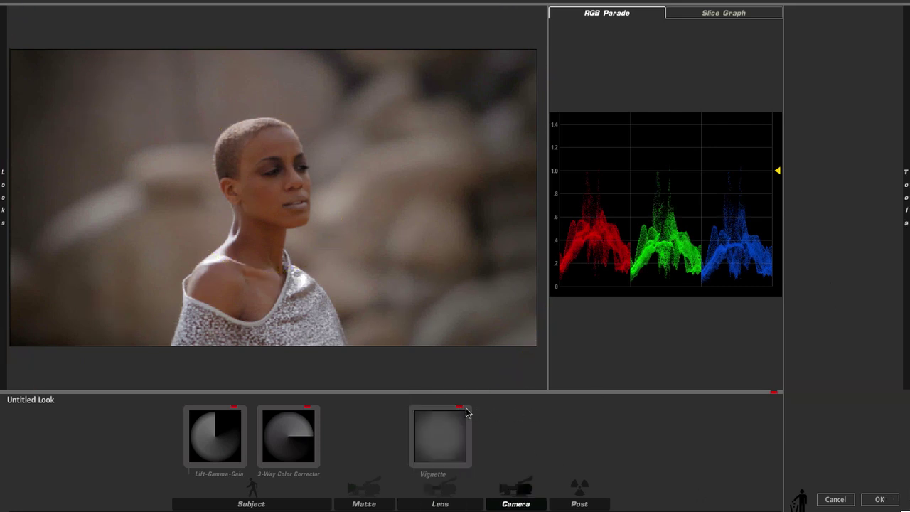
{"action": "left_click", "coordinate": [460, 407]}
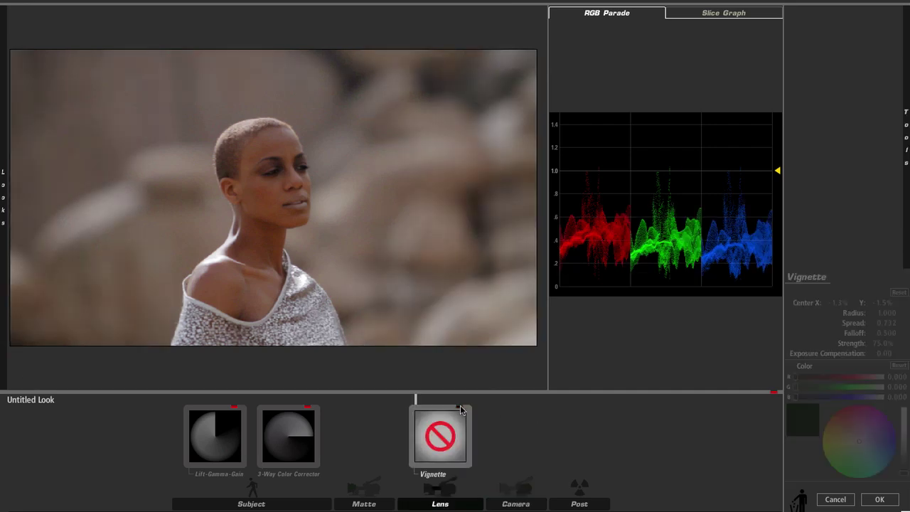
{"action": "left_click", "coordinate": [460, 407]}
{"action": "left_click", "coordinate": [460, 408]}
{"action": "left_click", "coordinate": [460, 409]}
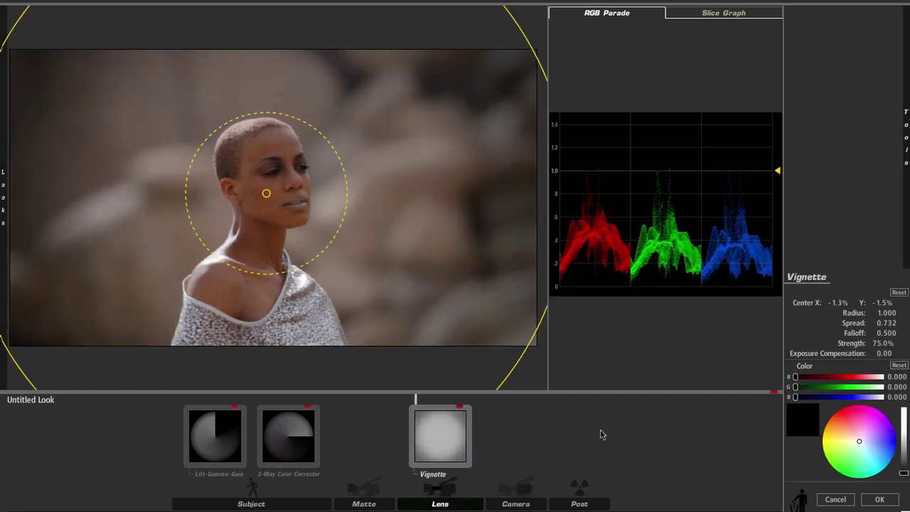
{"action": "left_click", "coordinate": [877, 501]}
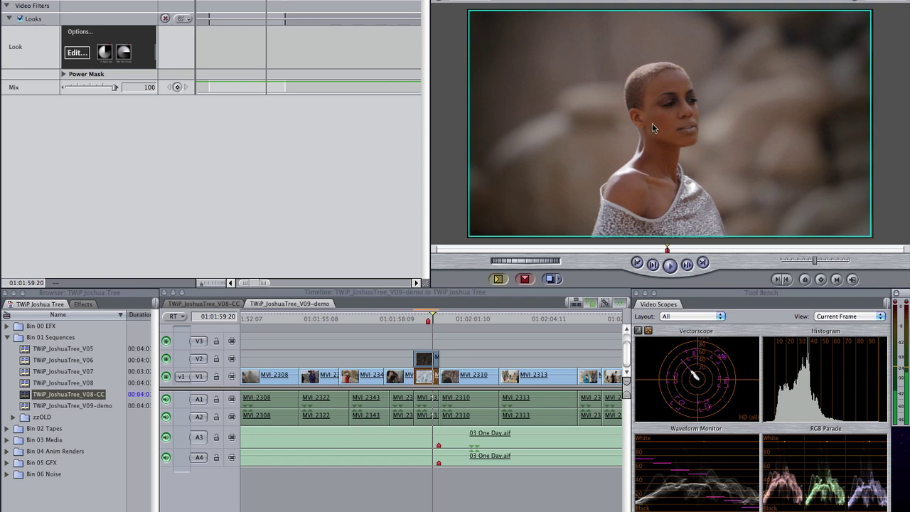
Step: Toggle the ungraded V2 copy with Ctrl+B to compare, leaving only the graded shot visible
{"action": "left_click", "coordinate": [429, 362]}
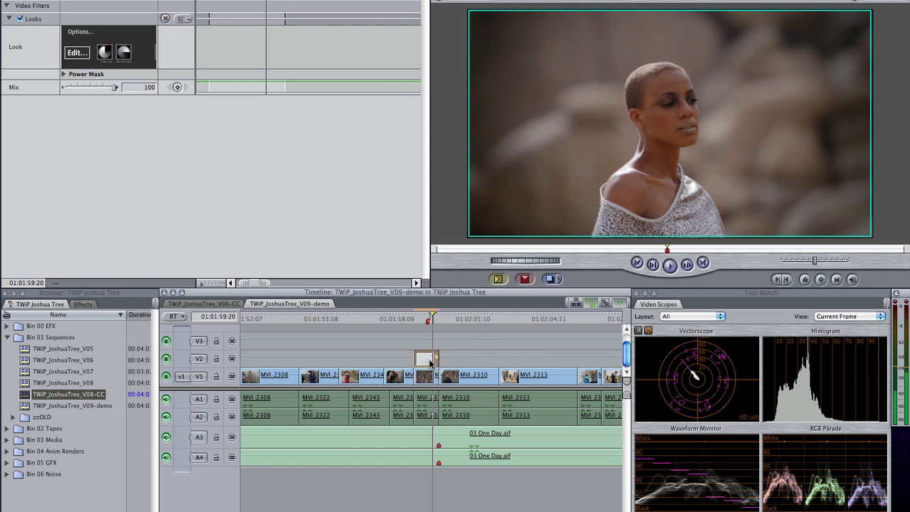
{"action": "key", "text": "ctrl+b"}
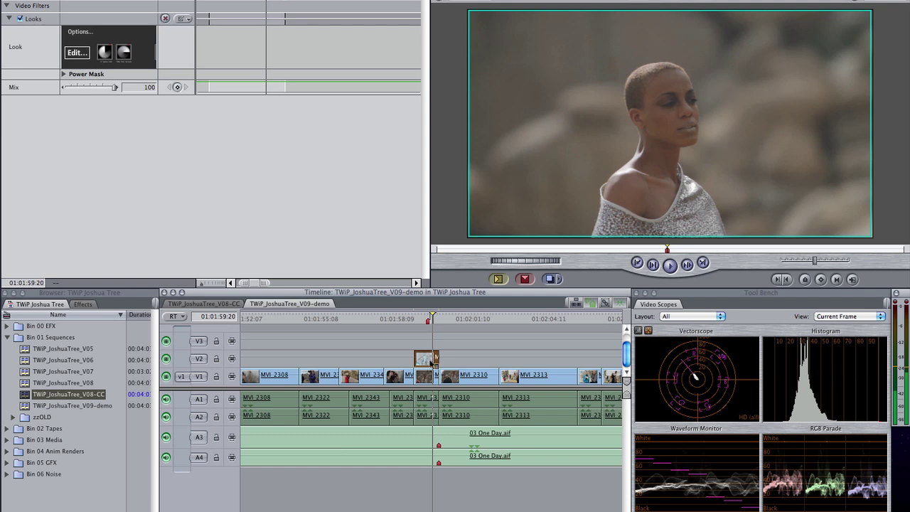
{"action": "key", "text": "ctrl+b"}
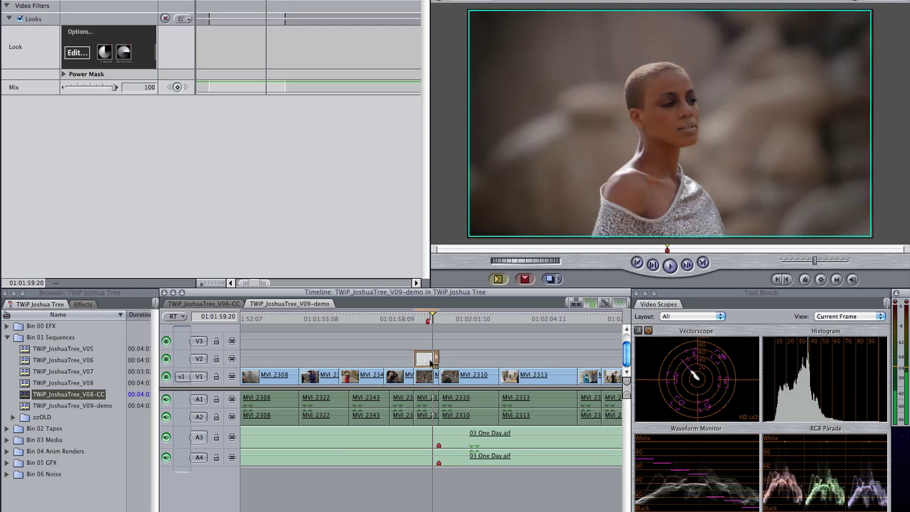
{"action": "key", "text": "ctrl+b"}
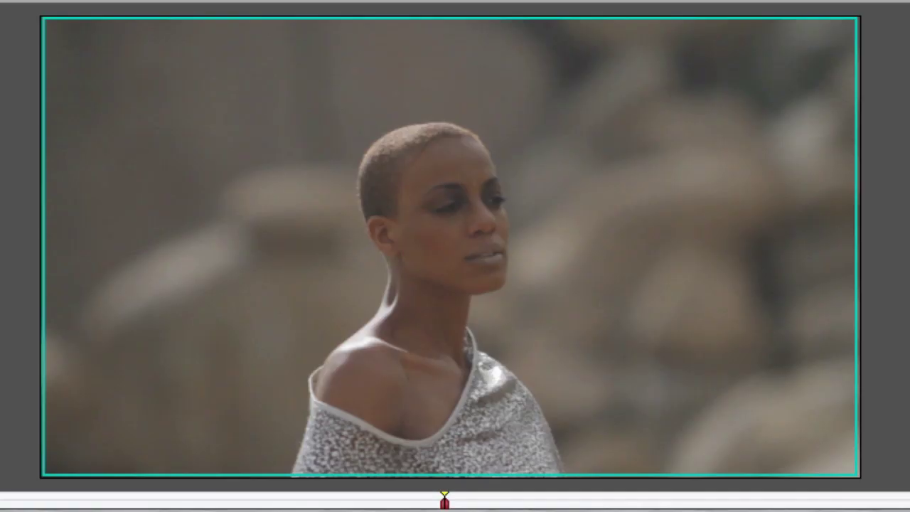
{"action": "key", "text": "ctrl+b"}
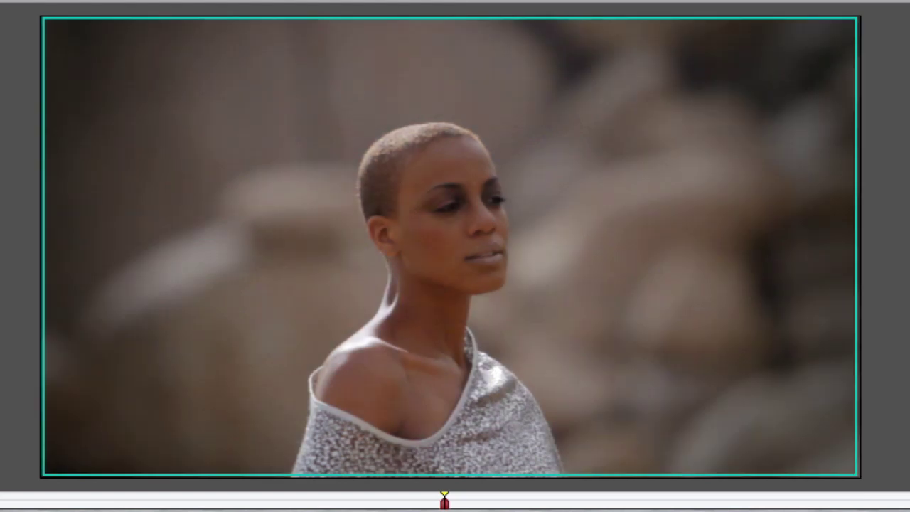